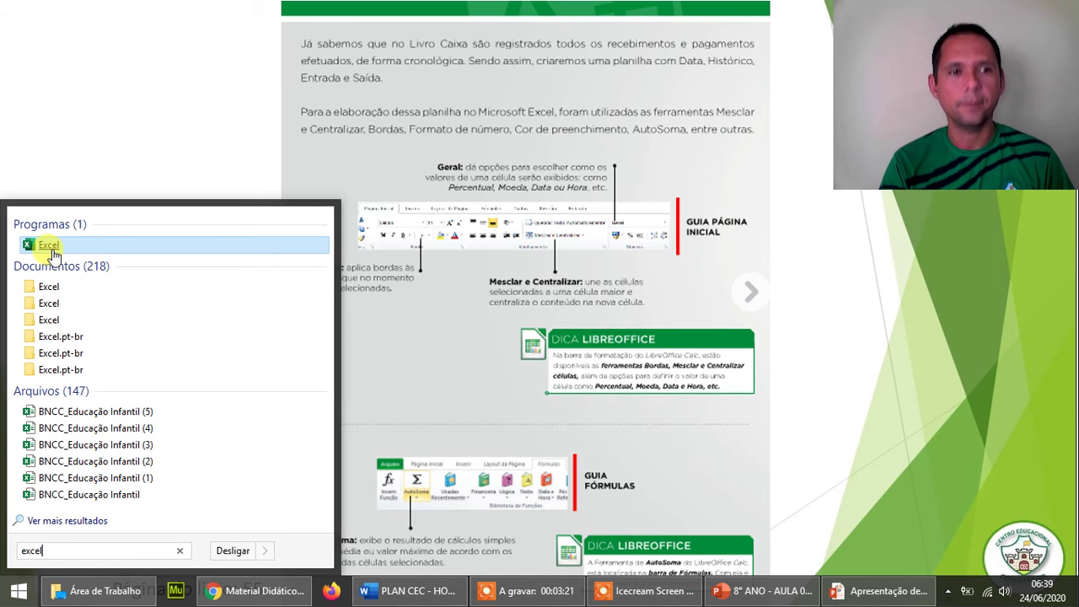
Launch Excel and create a blank workbook.
left_click(49, 246)
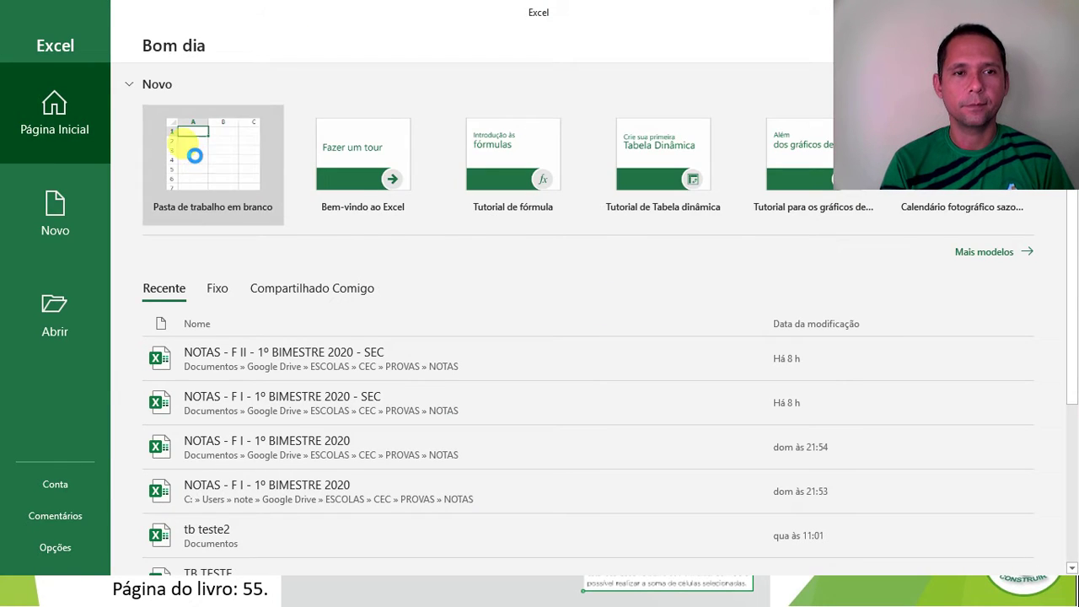
left_click(192, 160)
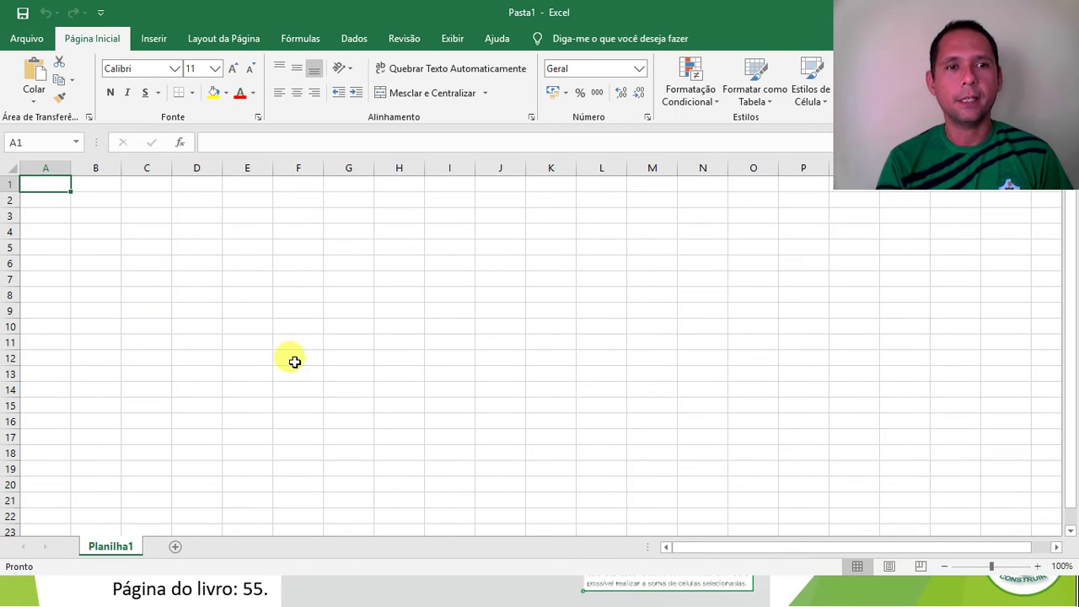
left_click(334, 339)
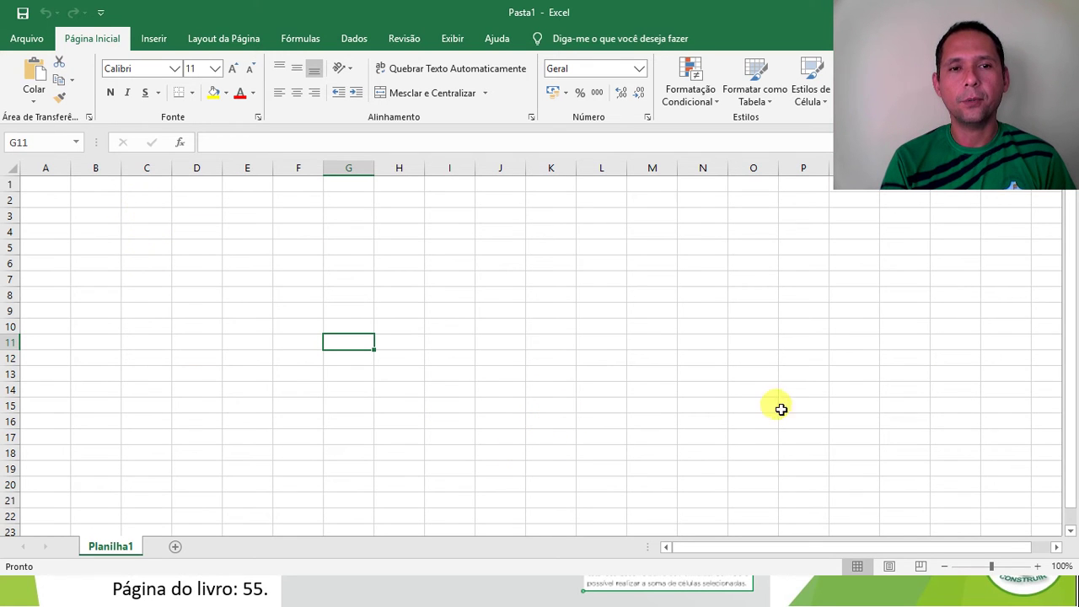
left_click(709, 296)
left_click(190, 262)
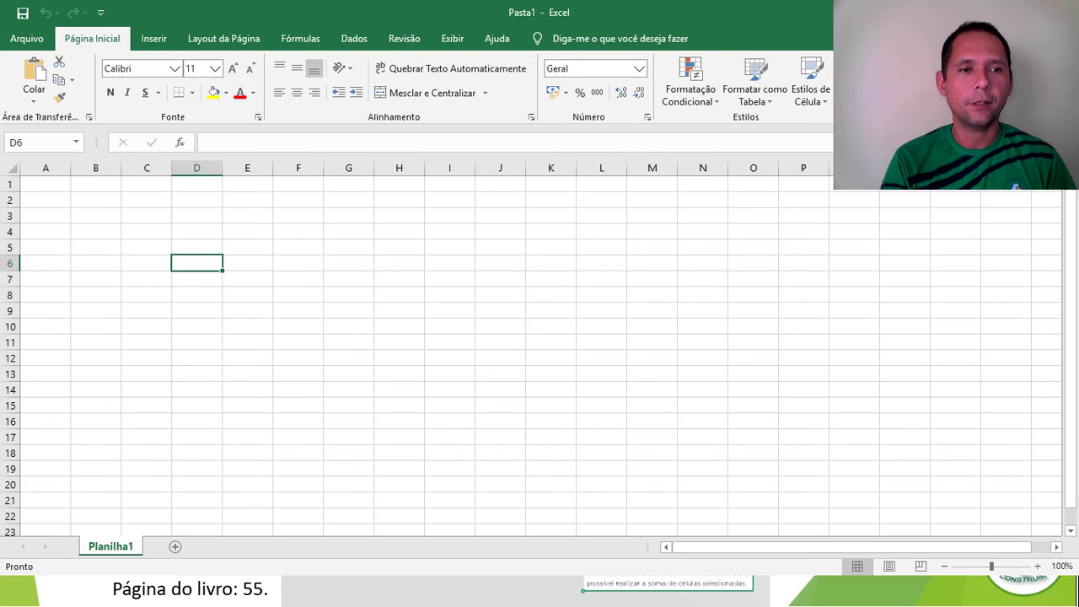
left_click(378, 324)
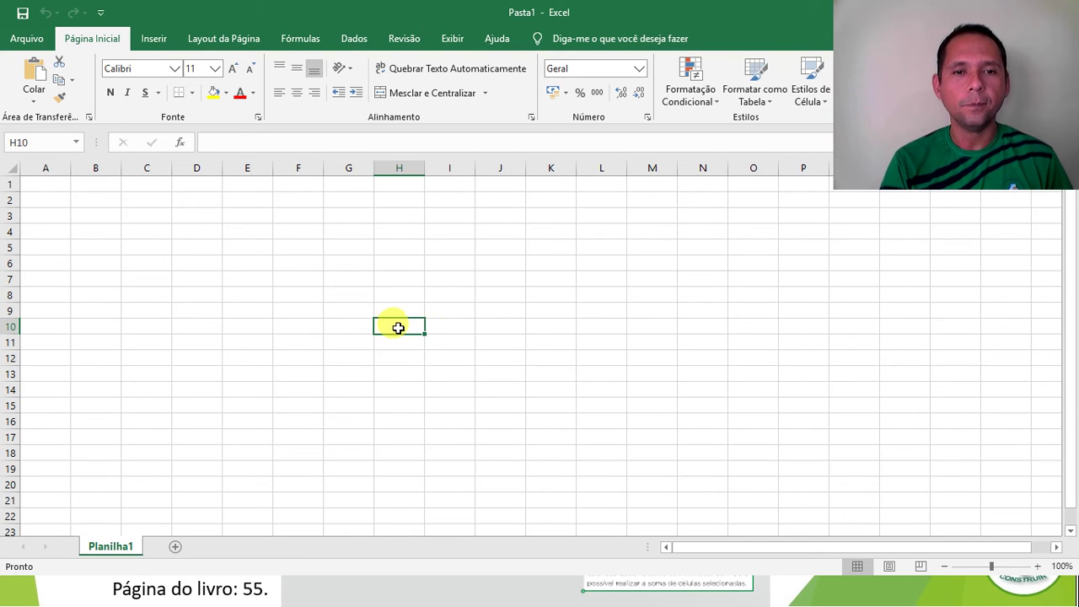
left_click(429, 344)
left_click(388, 307)
left_click(401, 266)
left_click(449, 263)
left_click(463, 386)
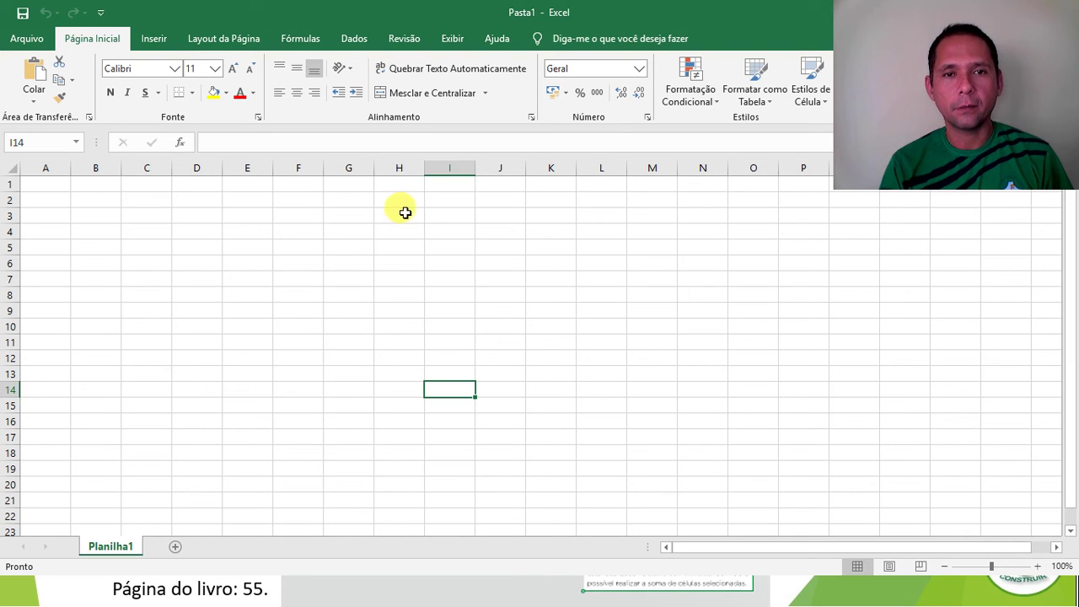
left_click(428, 311)
left_click(364, 310)
left_click(327, 285)
left_click(519, 284)
left_click(659, 328)
left_click(655, 411)
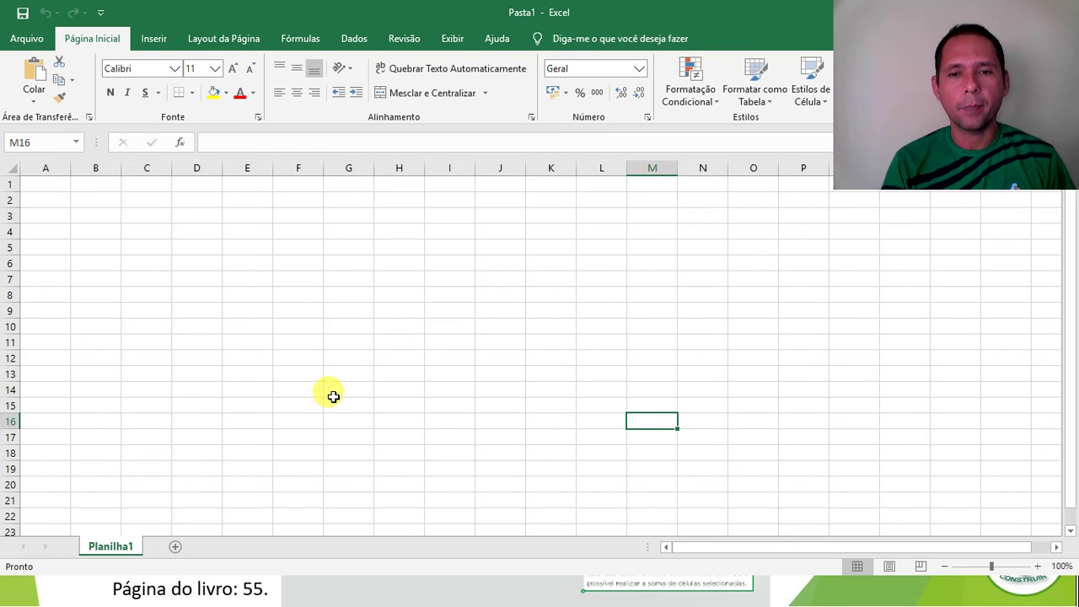
left_click(234, 261)
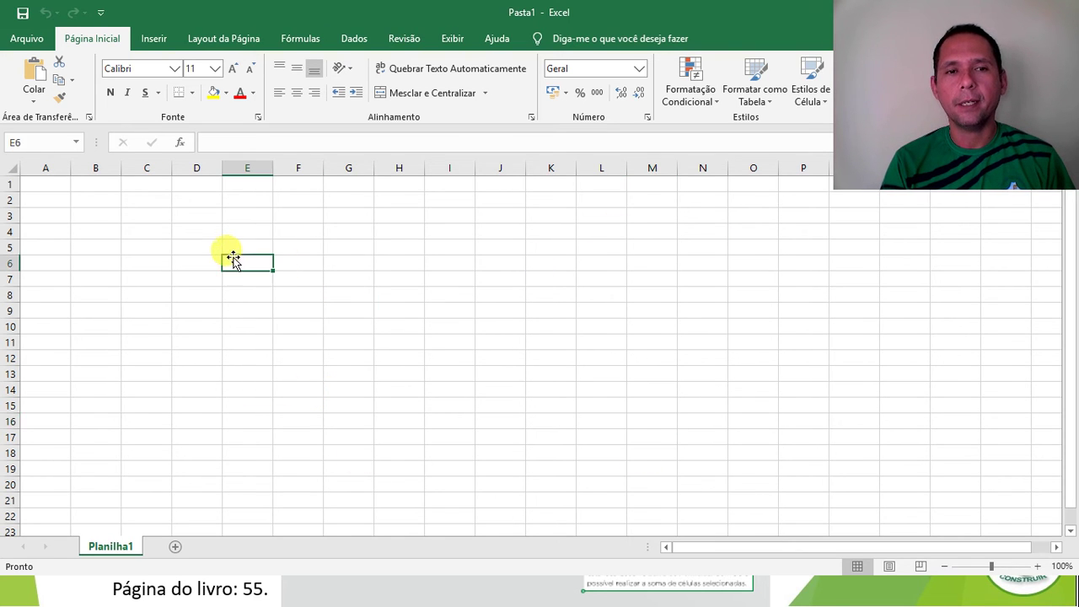
left_click(262, 357)
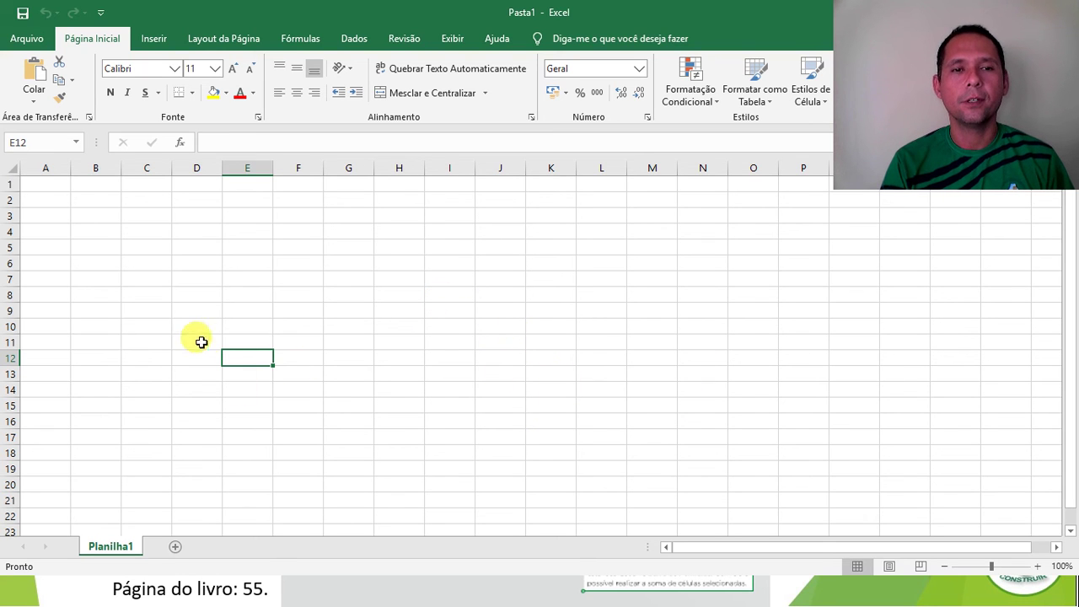
left_click(240, 295)
left_click(417, 372)
left_click(304, 280)
left_click(590, 256)
left_click(275, 376)
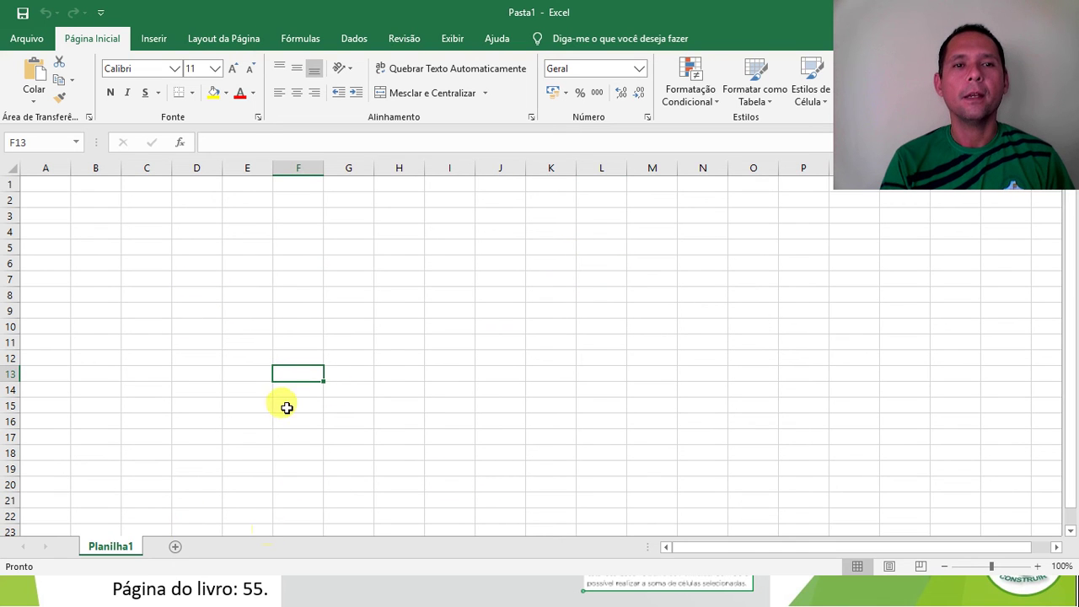
left_click(286, 327)
left_click(297, 299)
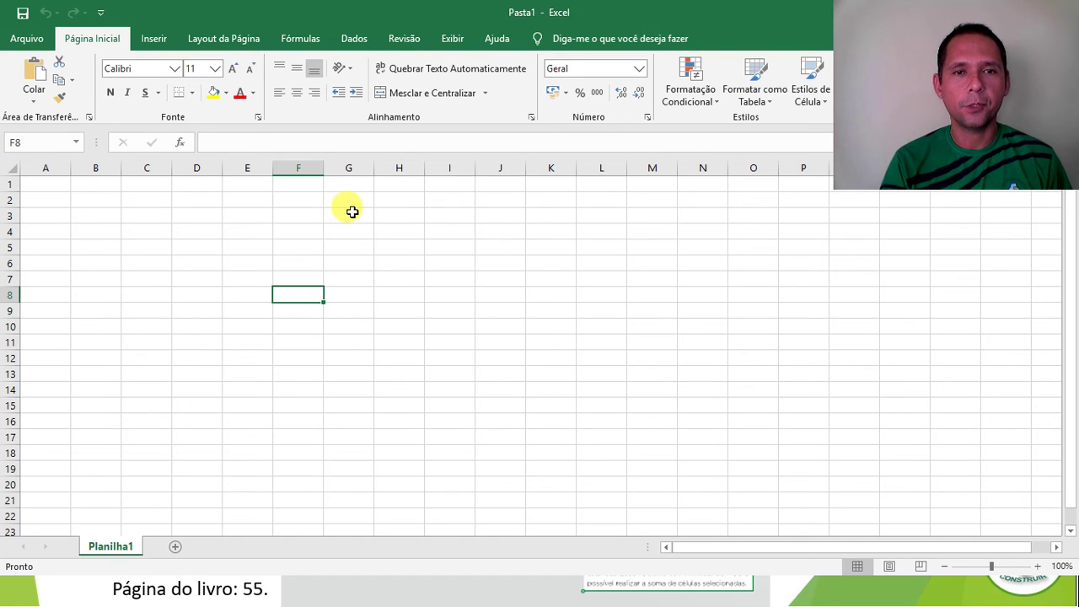
left_click(349, 212)
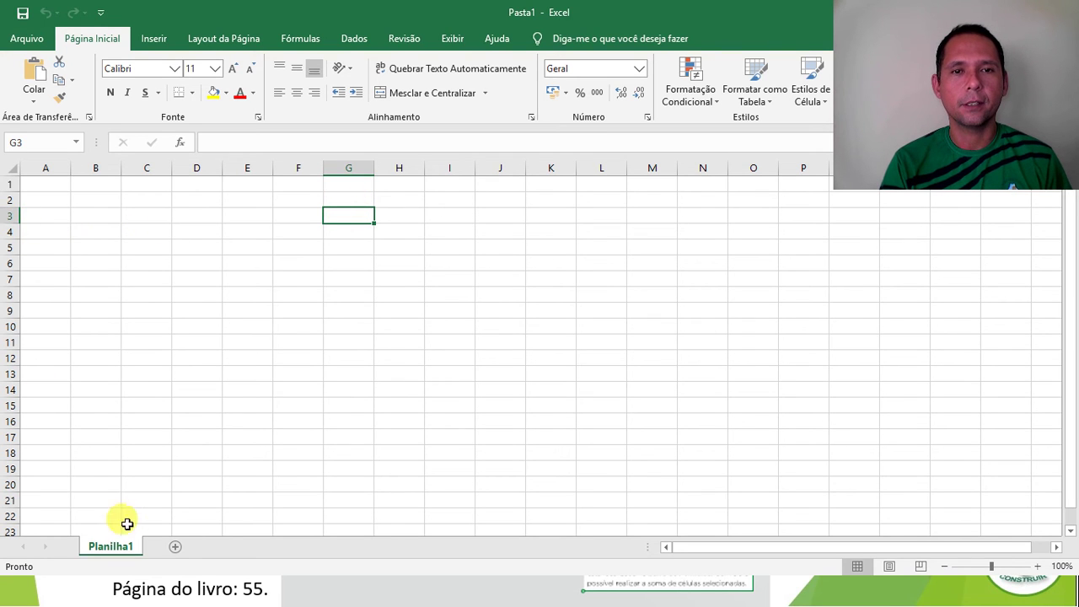
left_click(187, 340)
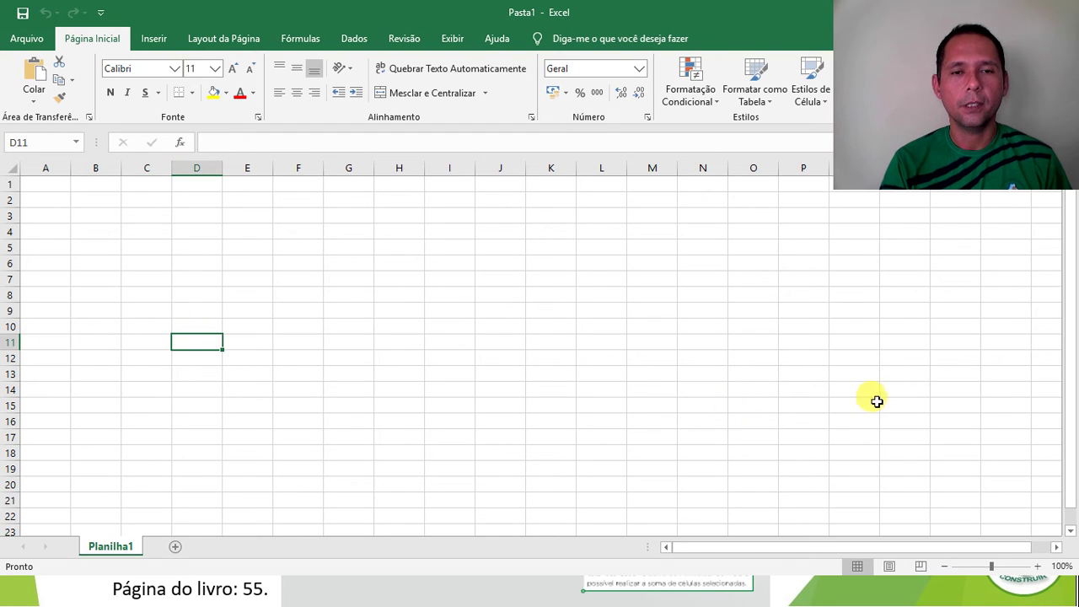
left_click(638, 356)
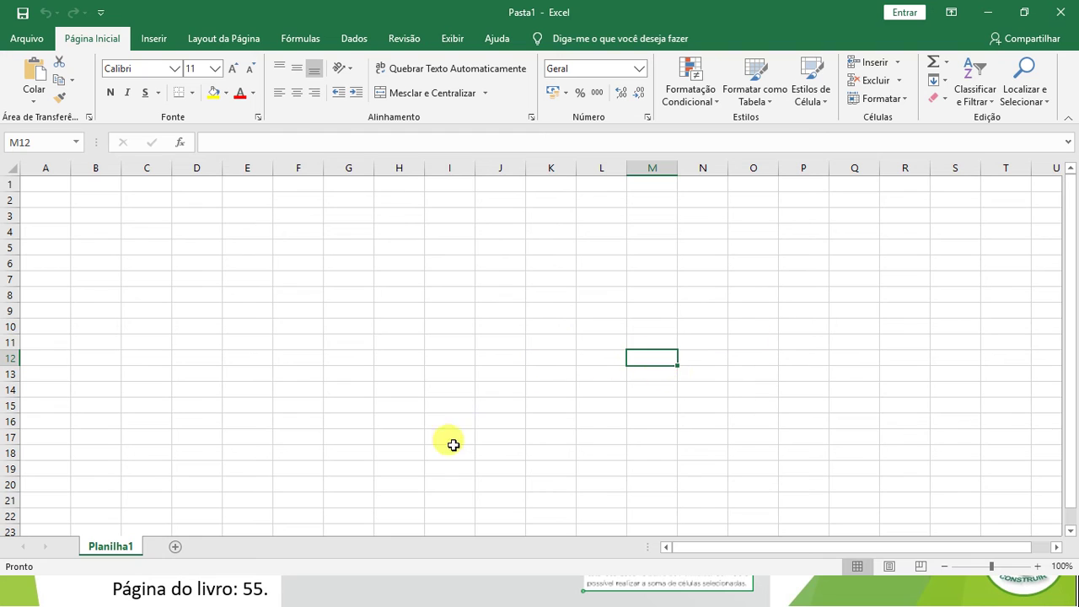
left_click(294, 387)
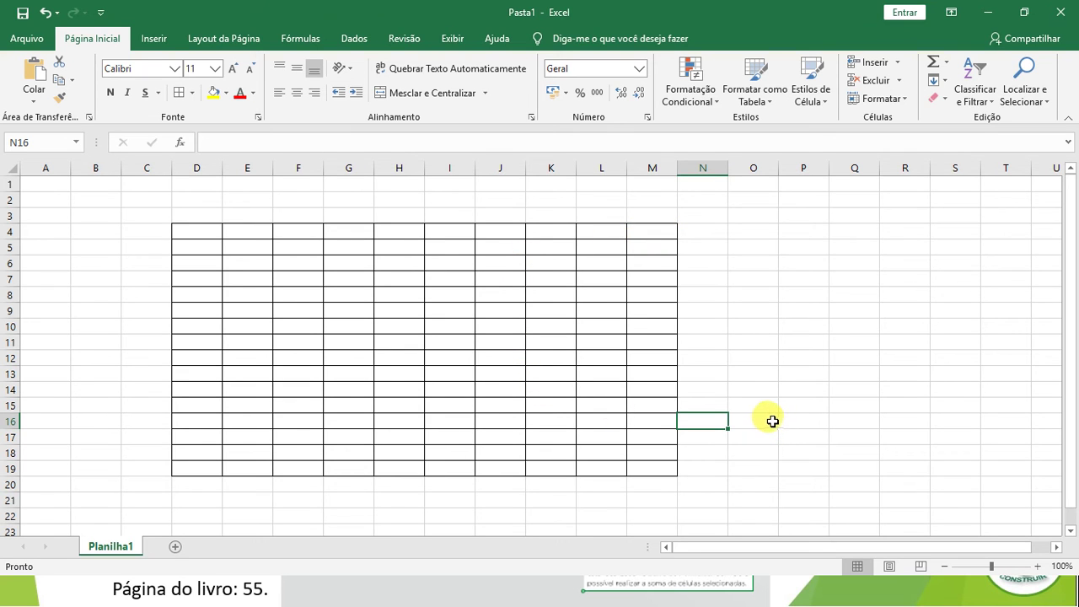
left_click(742, 285)
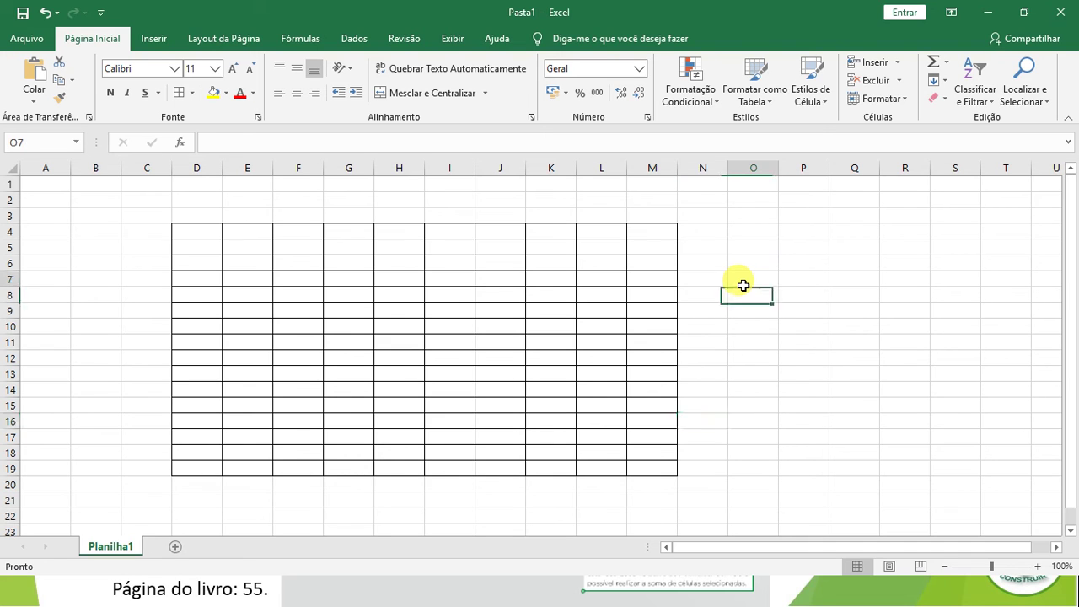
left_click(306, 274)
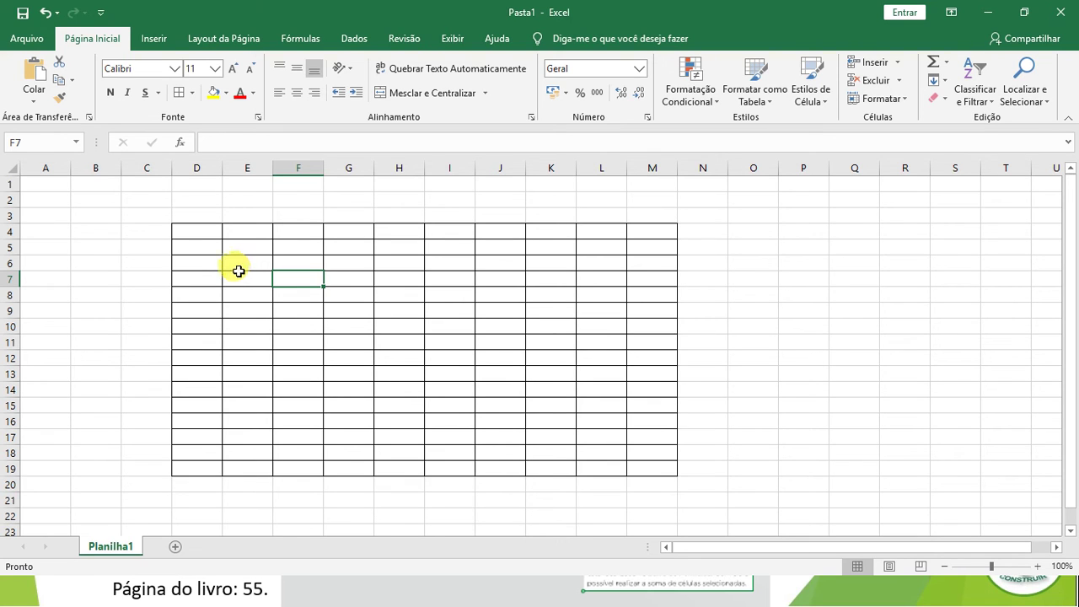
left_click(386, 232)
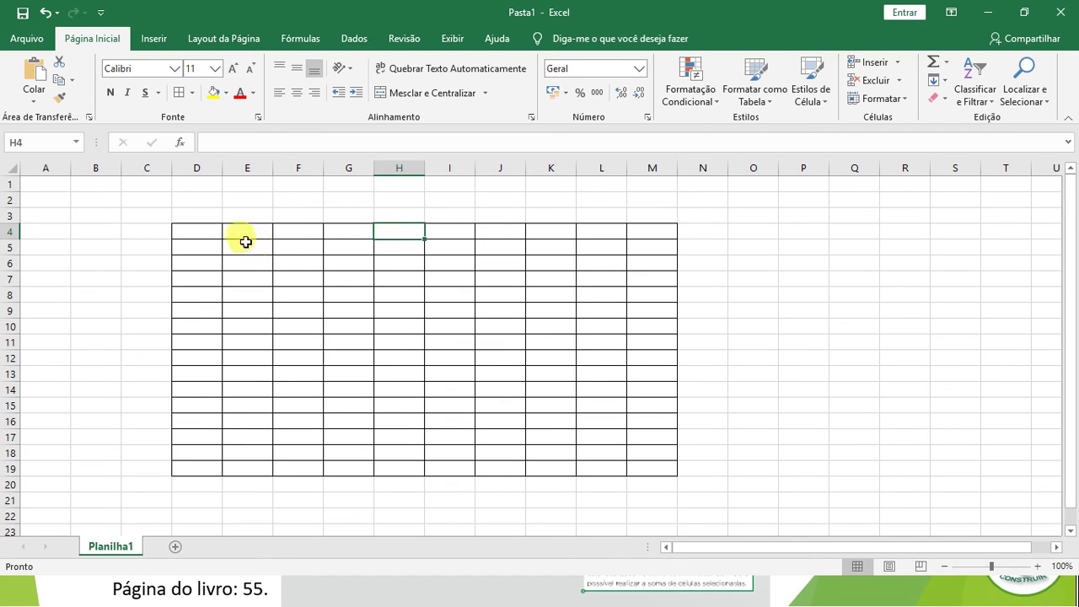
left_click(207, 230)
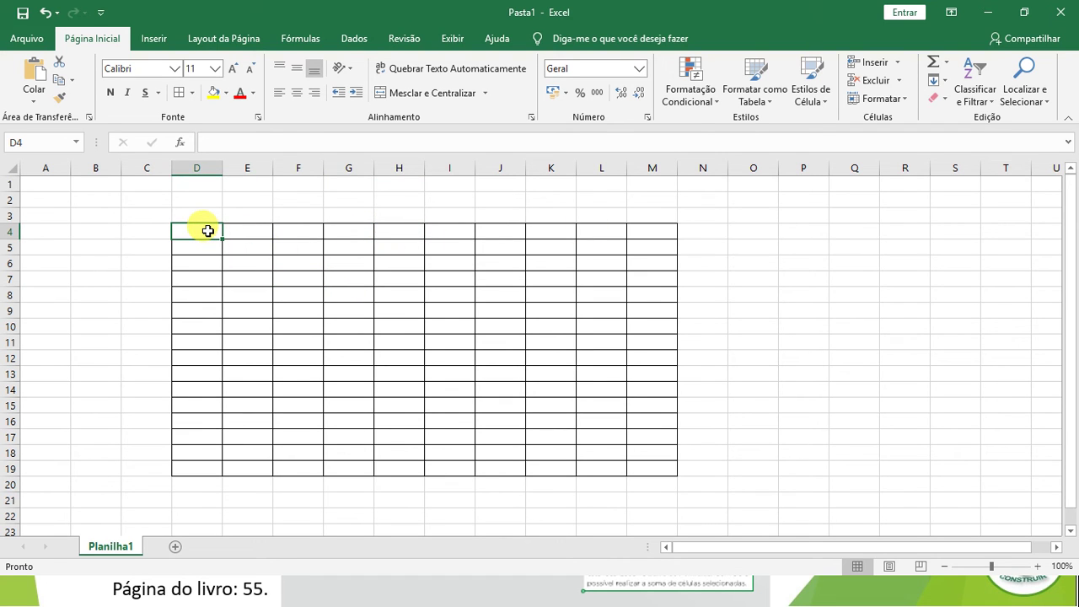
left_click(297, 256)
left_click(481, 311)
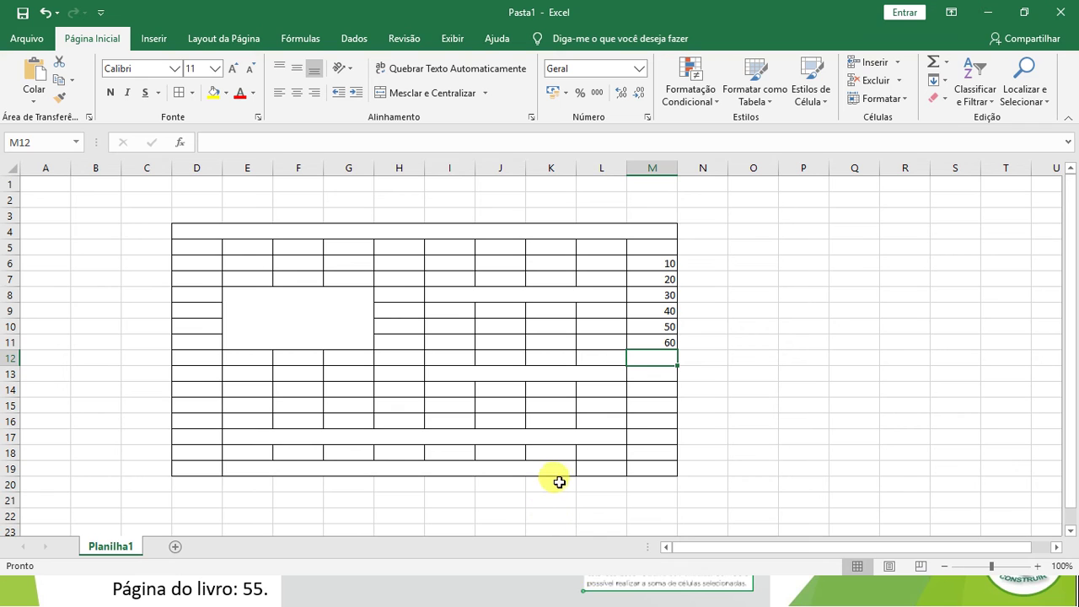
key("super")
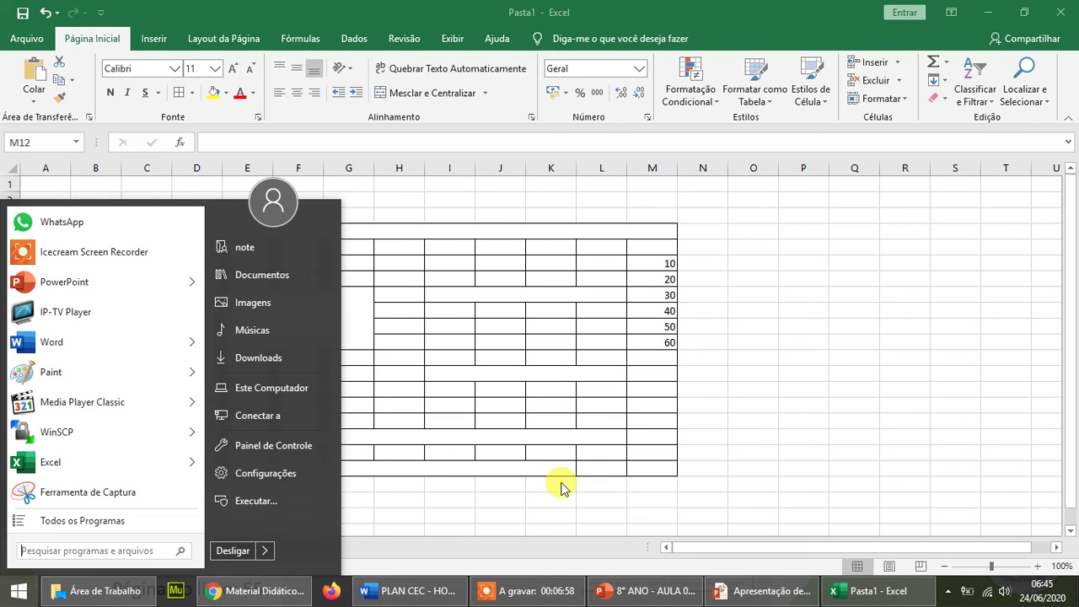
key("super")
key("super")
key("super")
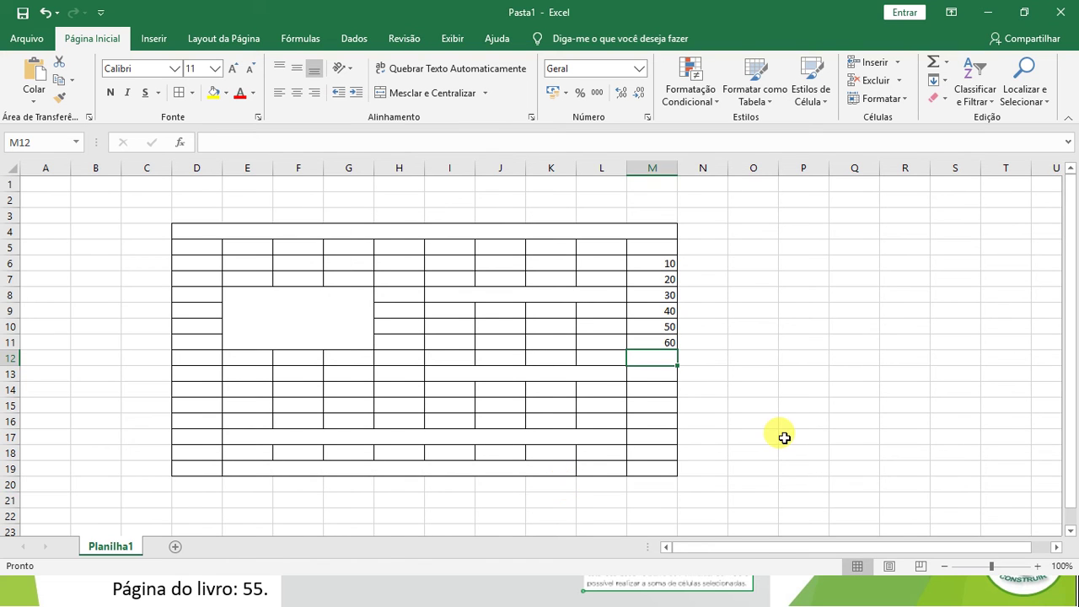
key("super")
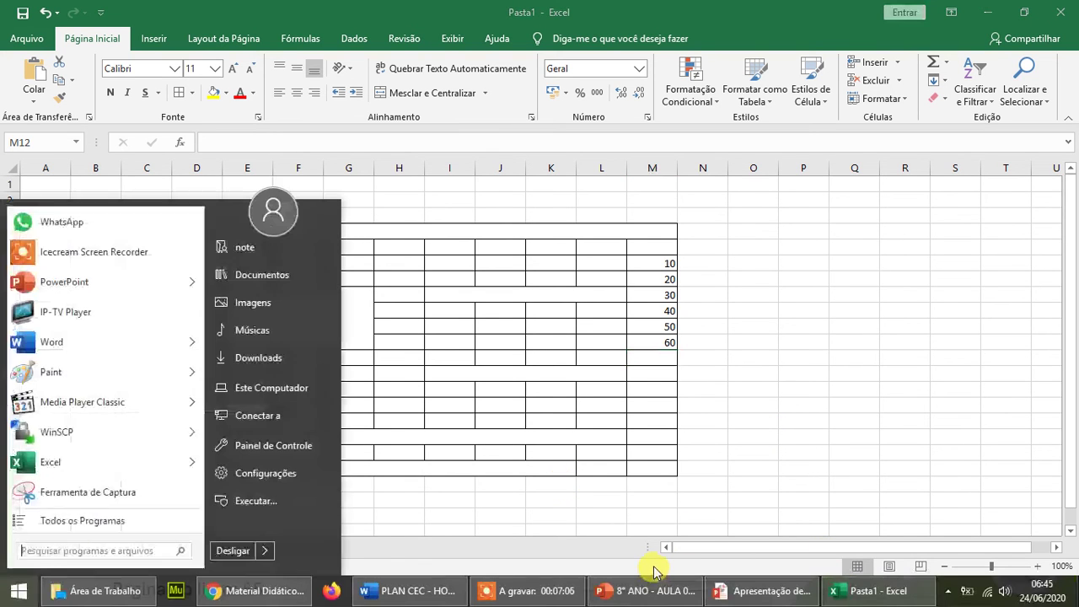
key("super")
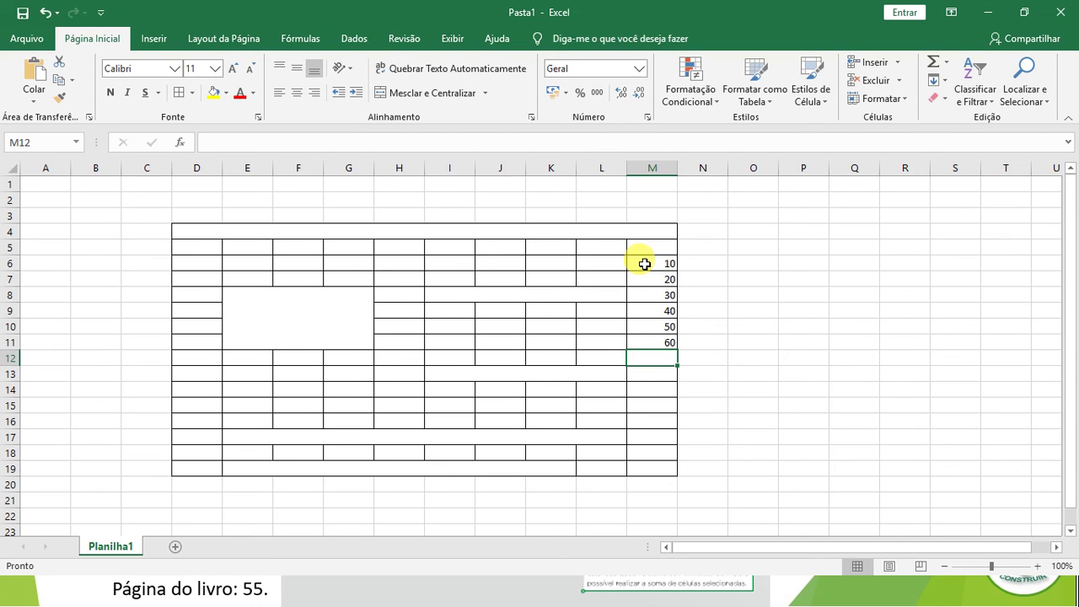
Total the values in M6:M11 with AutoSum in cell M12 and view the formula.
left_click_drag(643, 263, 649, 342)
left_click(643, 359)
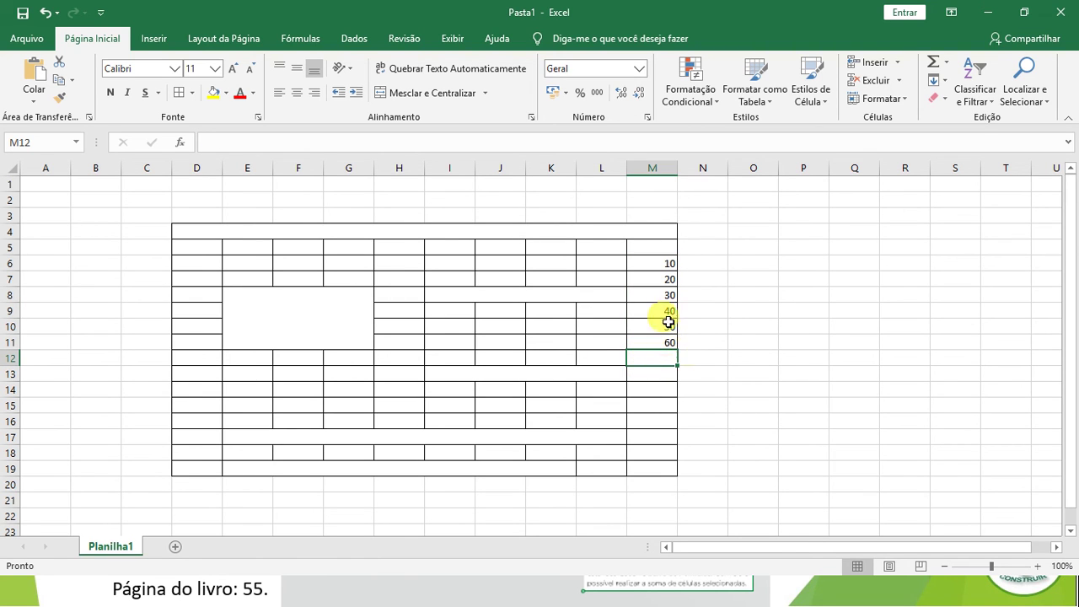
left_click(931, 59)
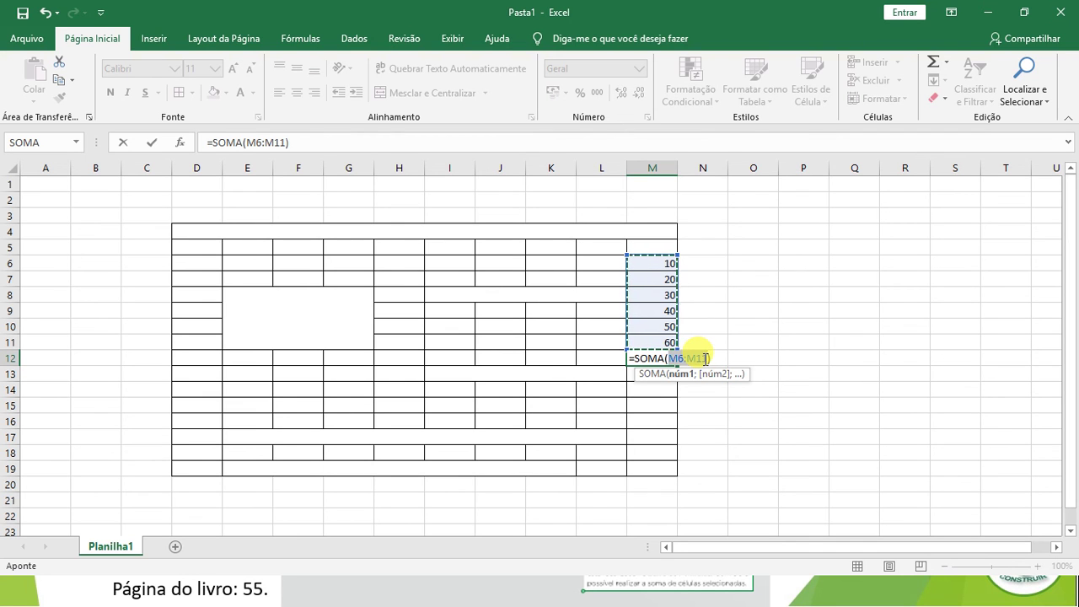
key("Return")
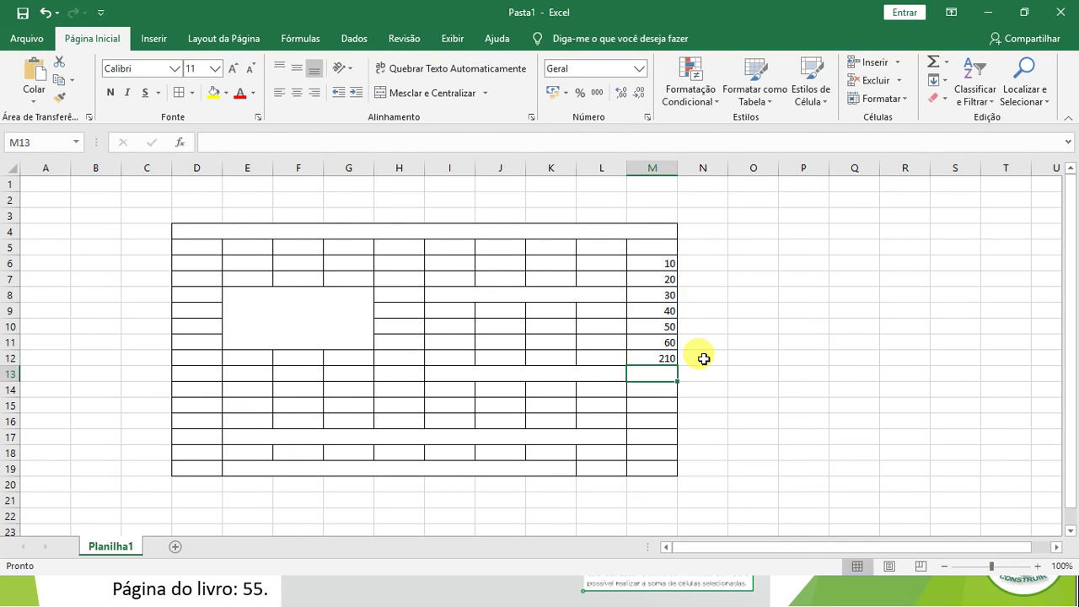
left_click(662, 358)
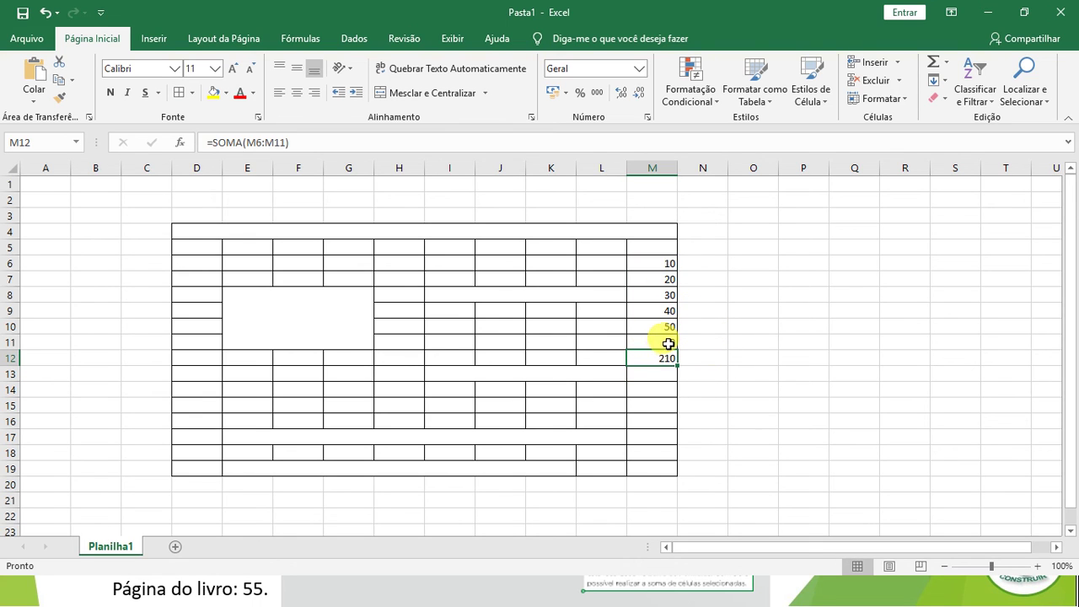
left_click(803, 325)
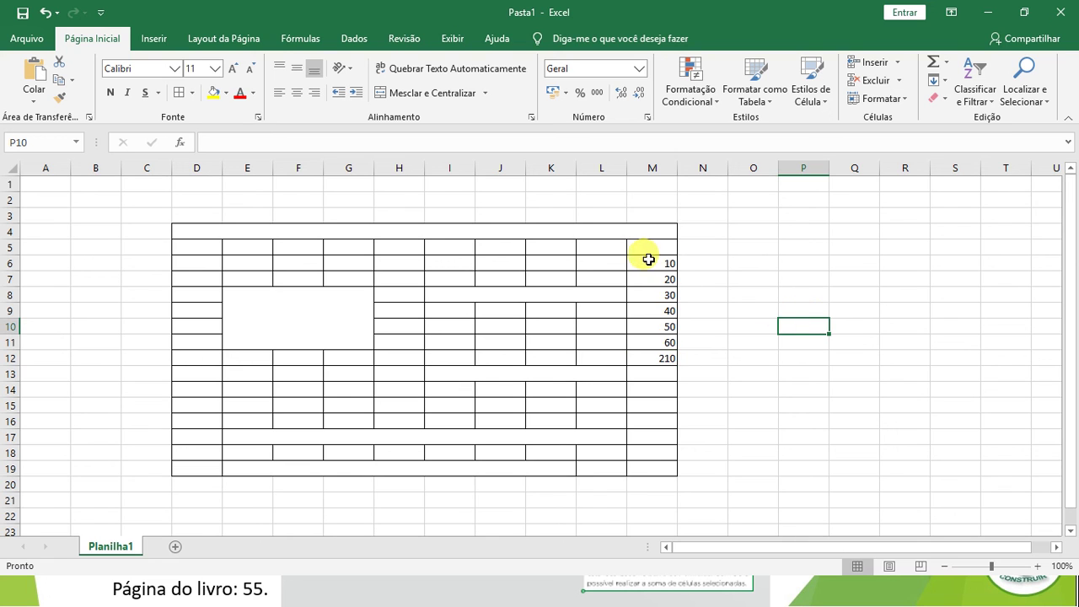
Apply the R$ Português (Brasil) accounting number format to cells M6:M12.
left_click_drag(648, 261, 655, 358)
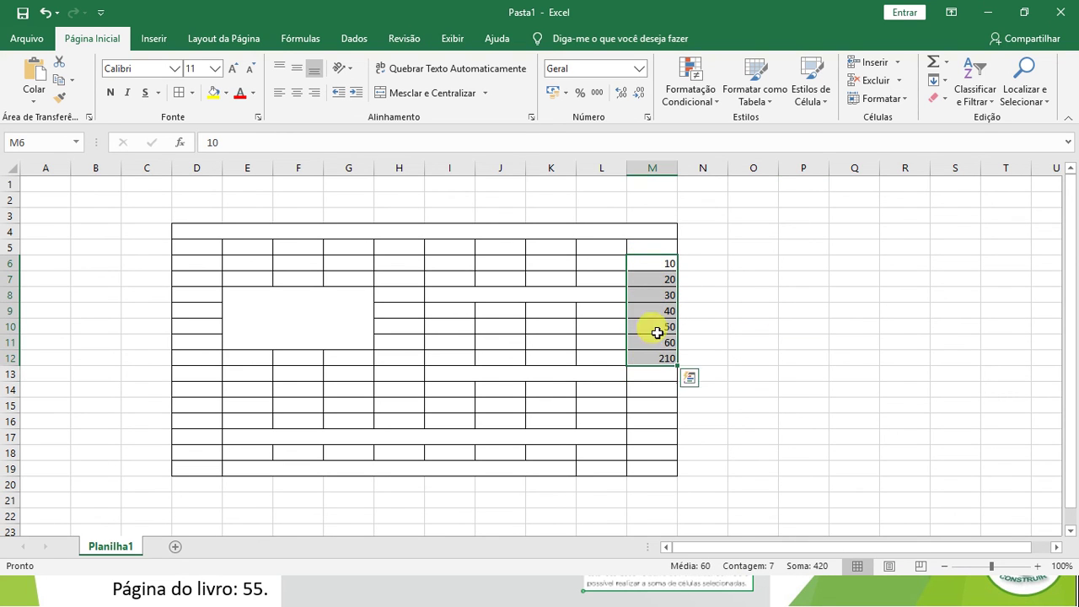
left_click(563, 93)
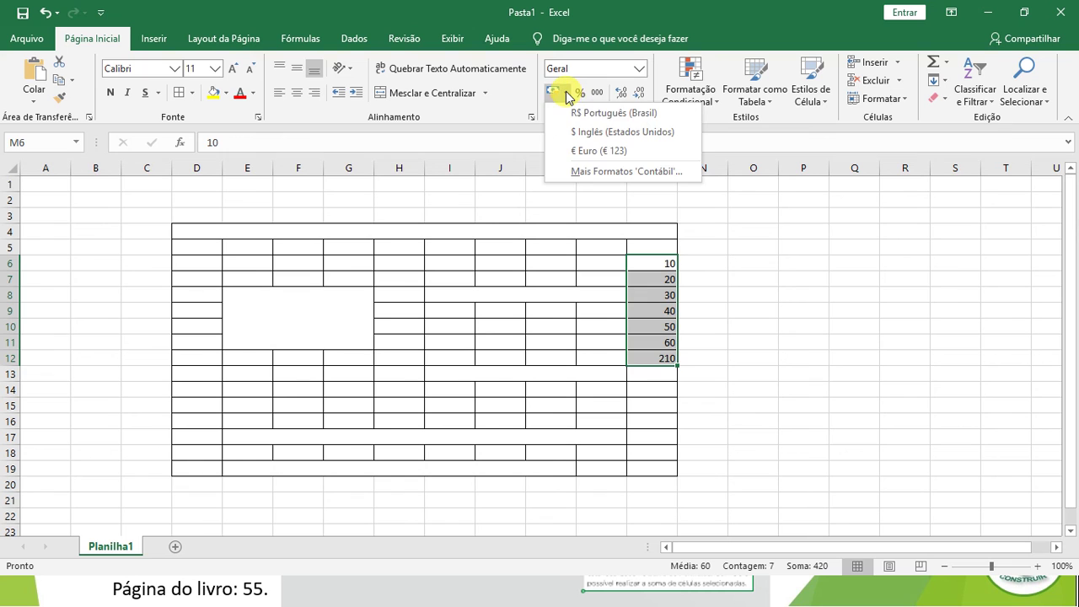
left_click(583, 113)
left_click(760, 340)
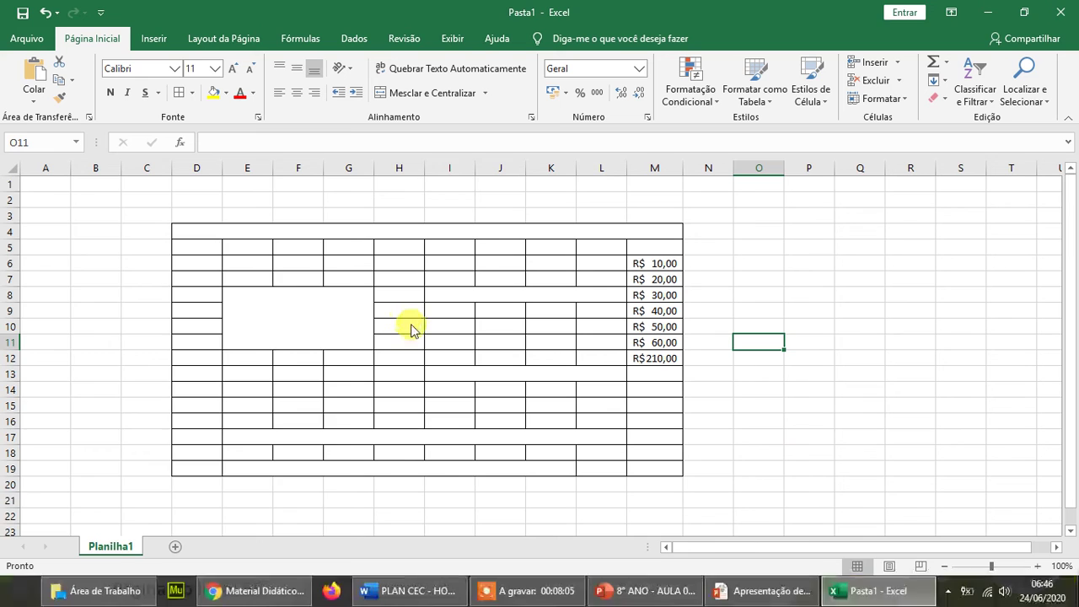
key("super")
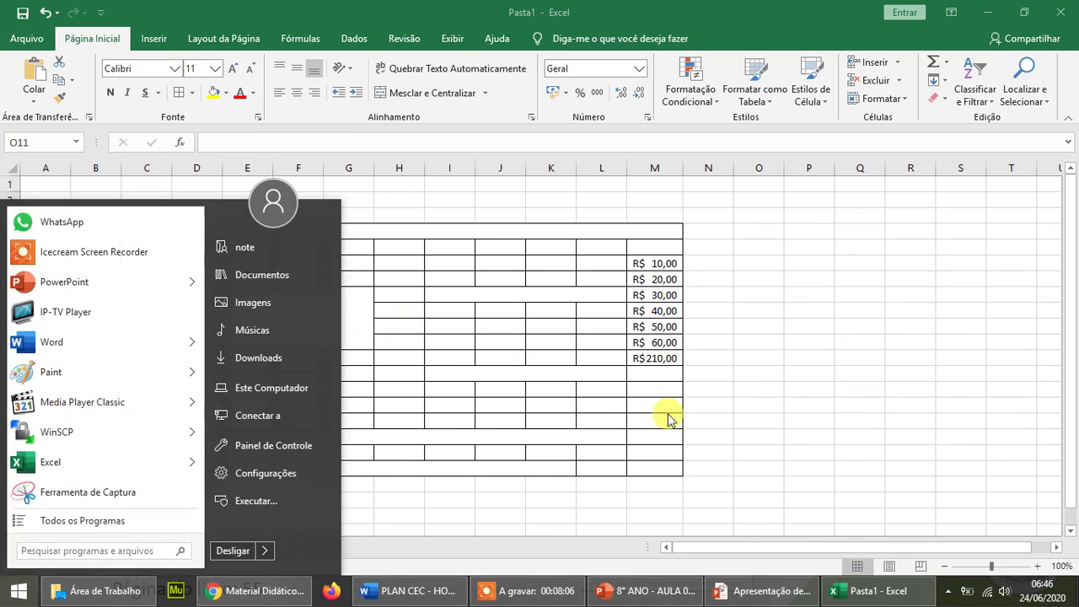
left_click(529, 591)
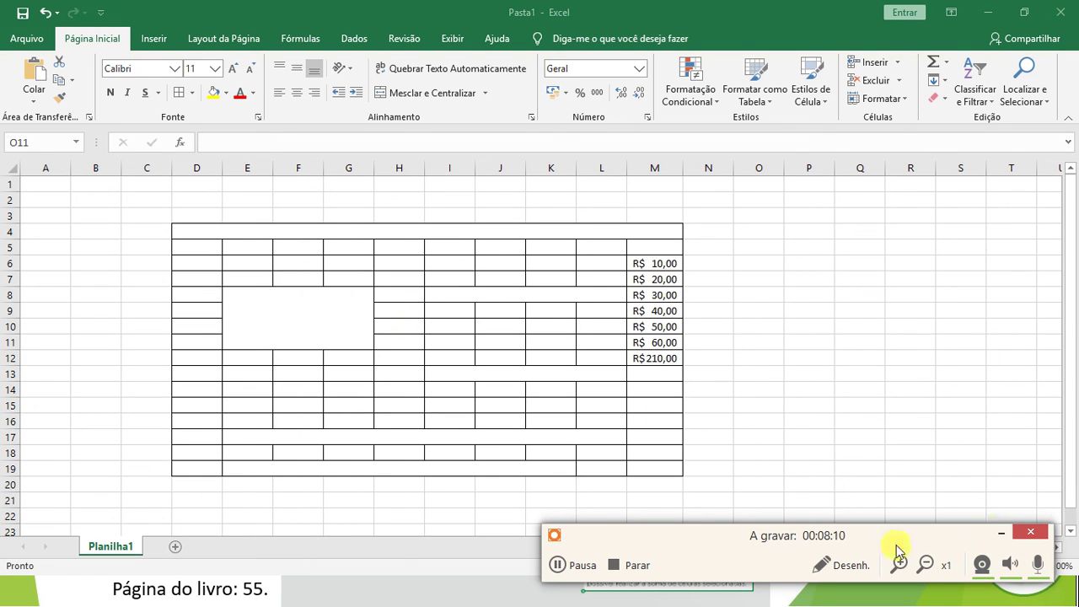
key("super")
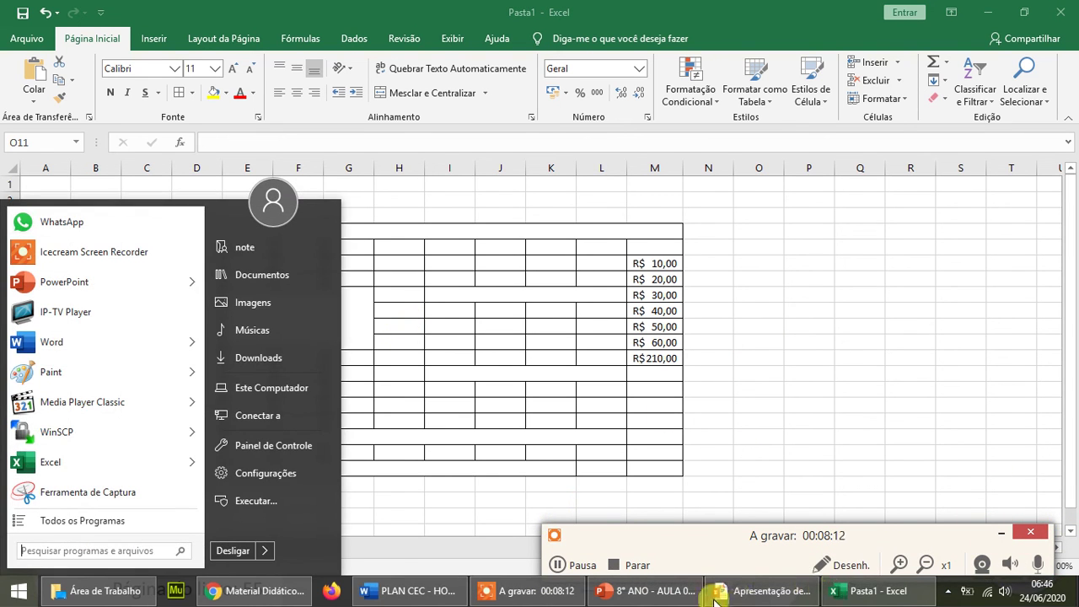
Switch to the PowerPoint slideshow to review the slide on spreadsheet tools and return to the Pasta1 workbook in Excel.
left_click(761, 596)
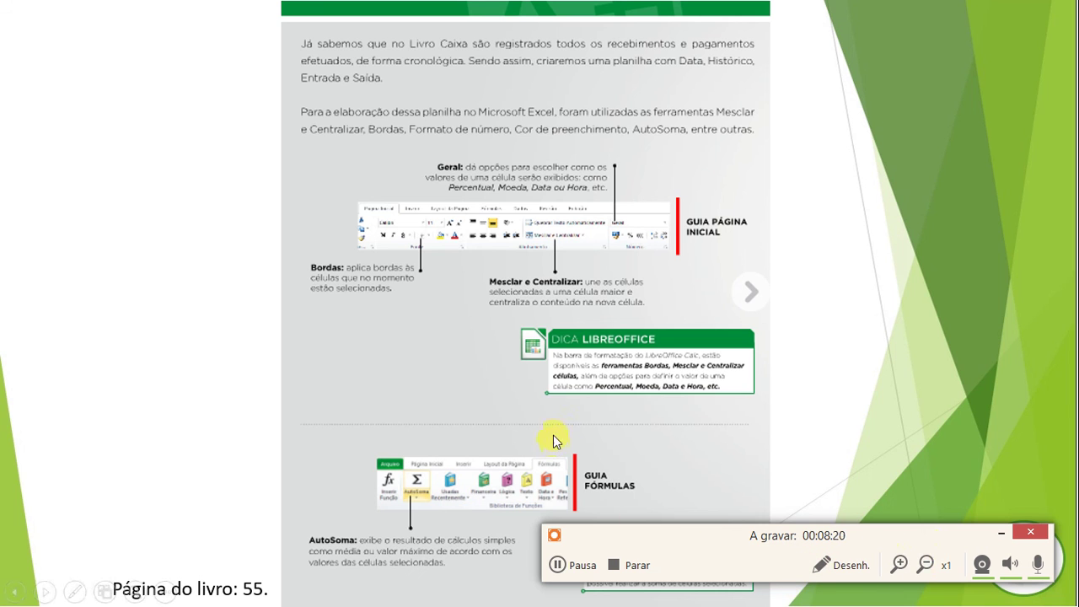
key("super")
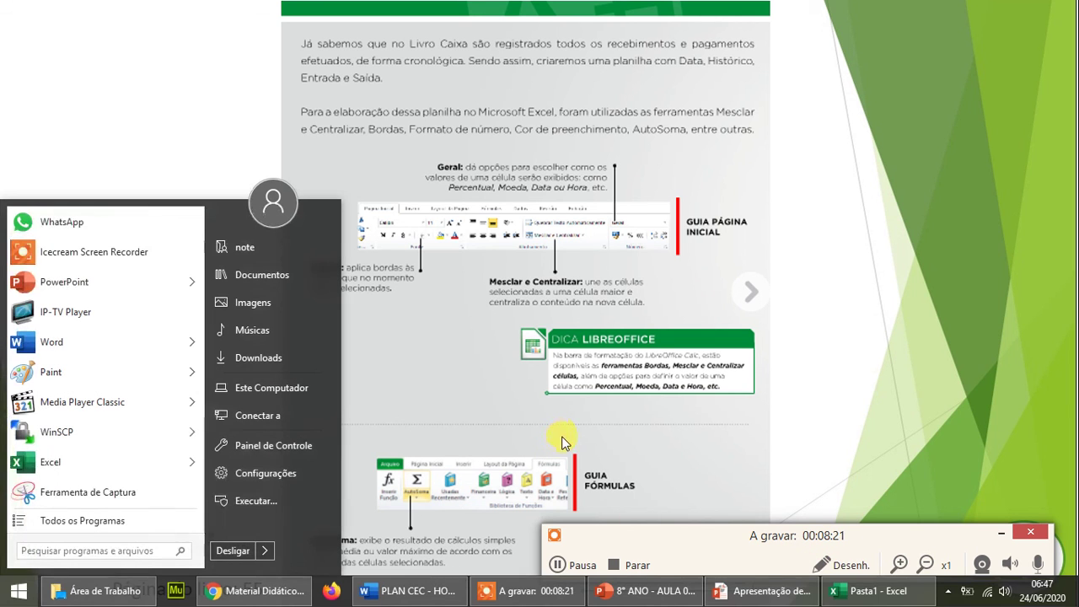
left_click(858, 594)
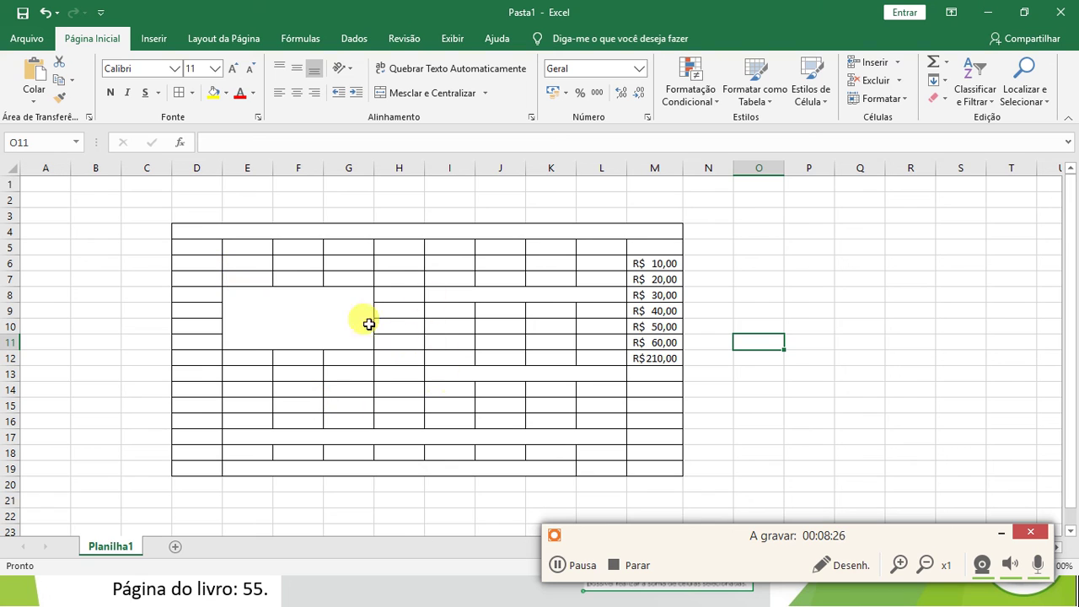
Merge and center cells E13:H13, and view the sum formula in cell M12.
left_click_drag(245, 379, 397, 374)
left_click(432, 93)
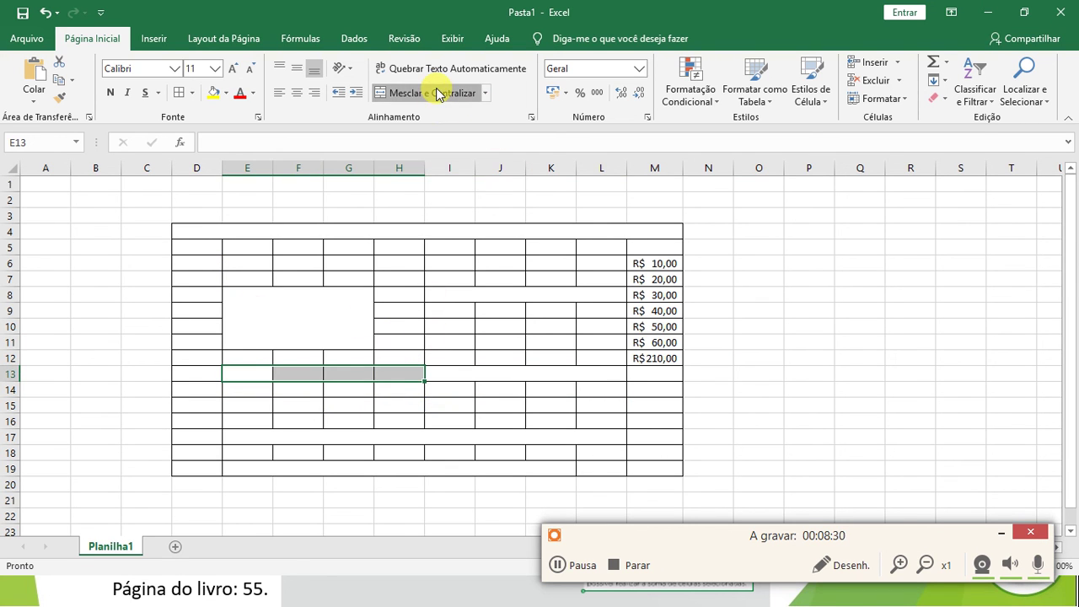
left_click(669, 310)
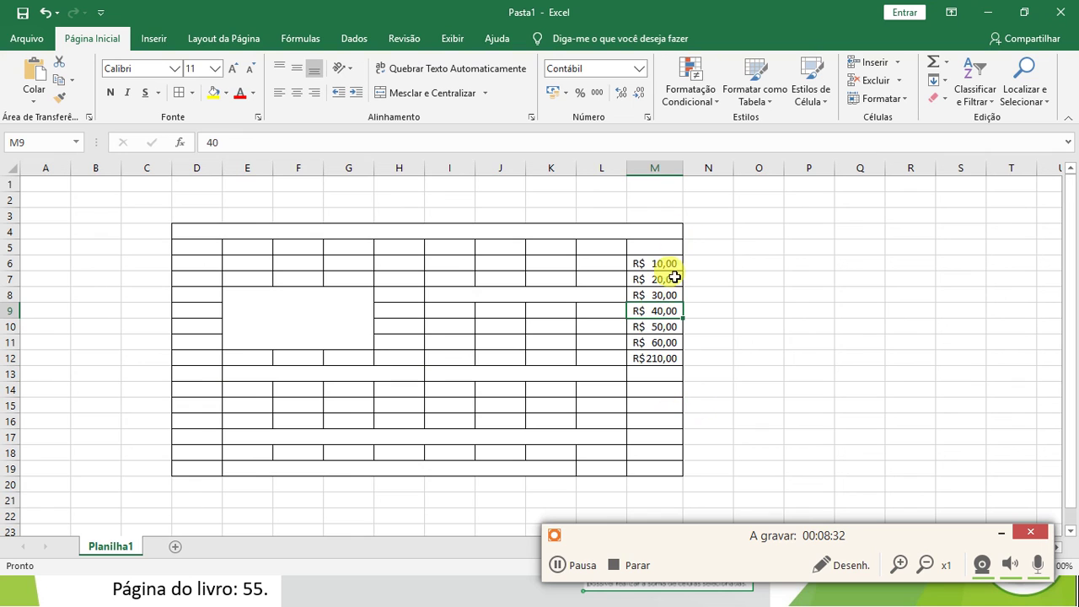
left_click(655, 360)
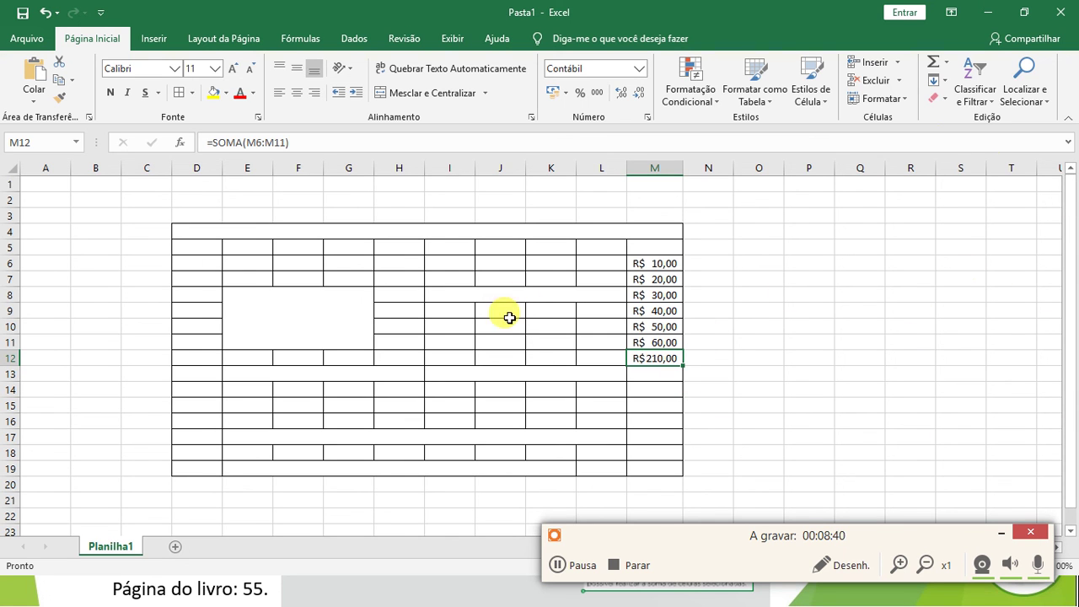
Return to the PowerPoint slideshow, minimize the recorder window and advance to the closing slide "Boa Atividade a todos!!!".
left_click(526, 594)
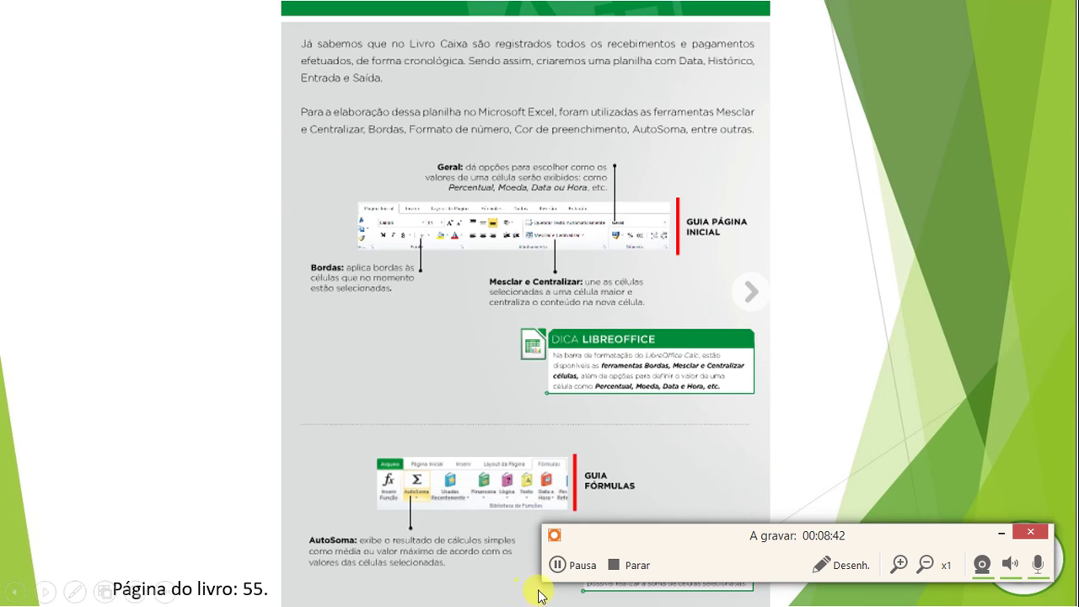
left_click(1001, 532)
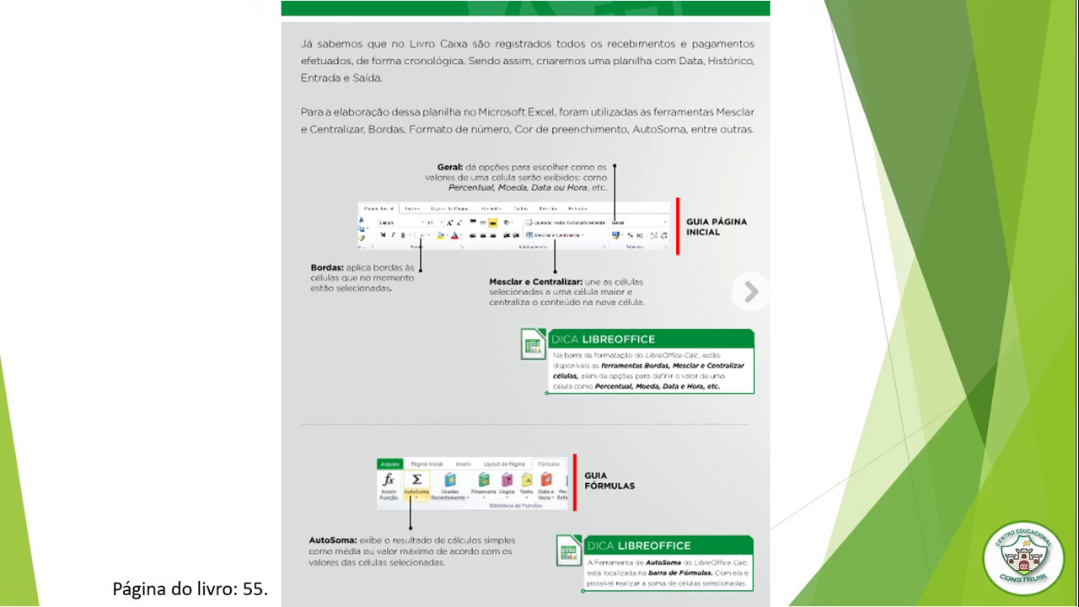
key("Right")
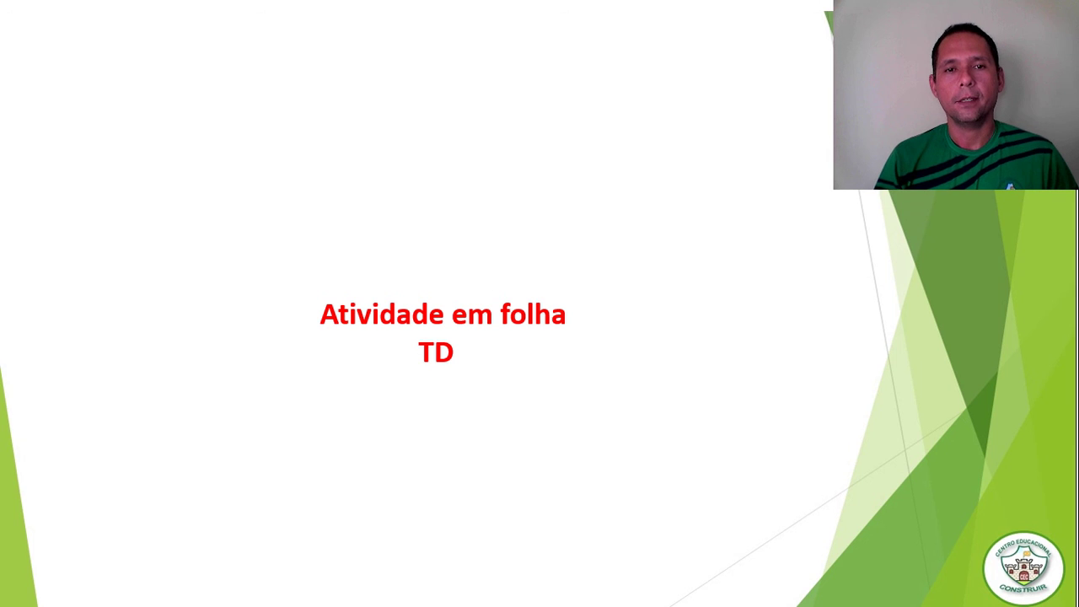
key("Right")
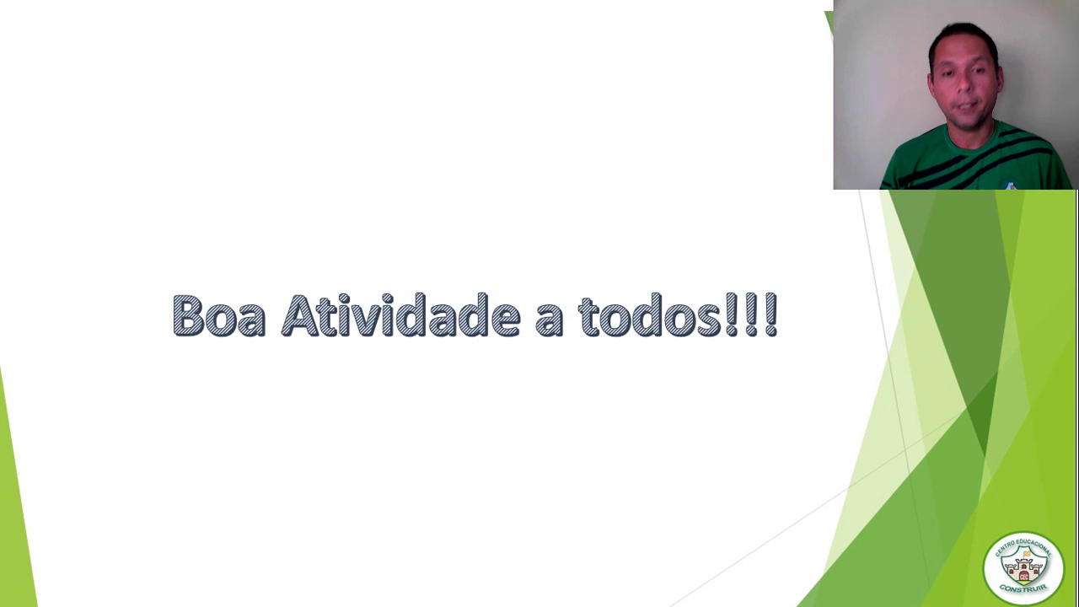